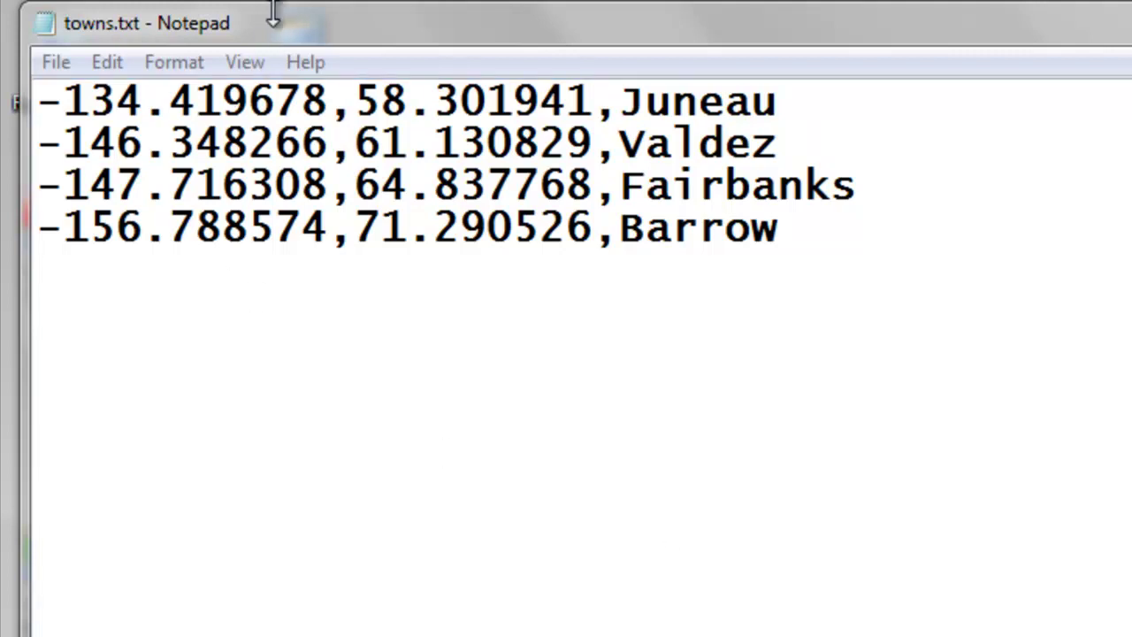
# Step: Highlight Juneau's longitude and latitude values and the comma separating them in towns.txt
pyautogui.moveTo(274, 20); pyautogui.dragTo(288, 50)
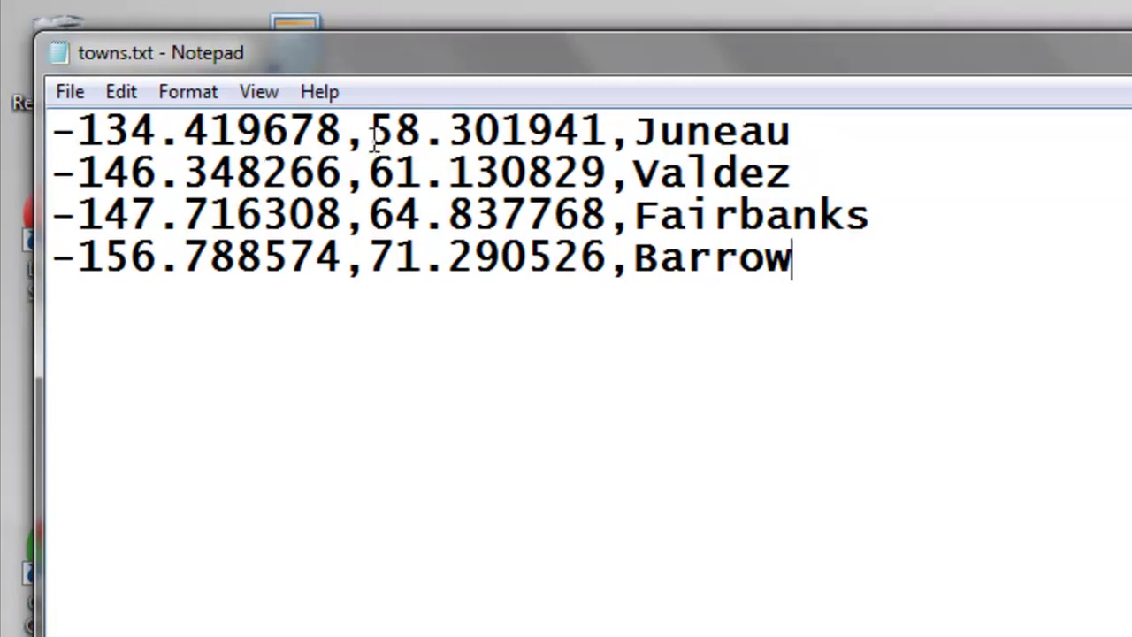
pyautogui.moveTo(356, 134); pyautogui.dragTo(55, 104)
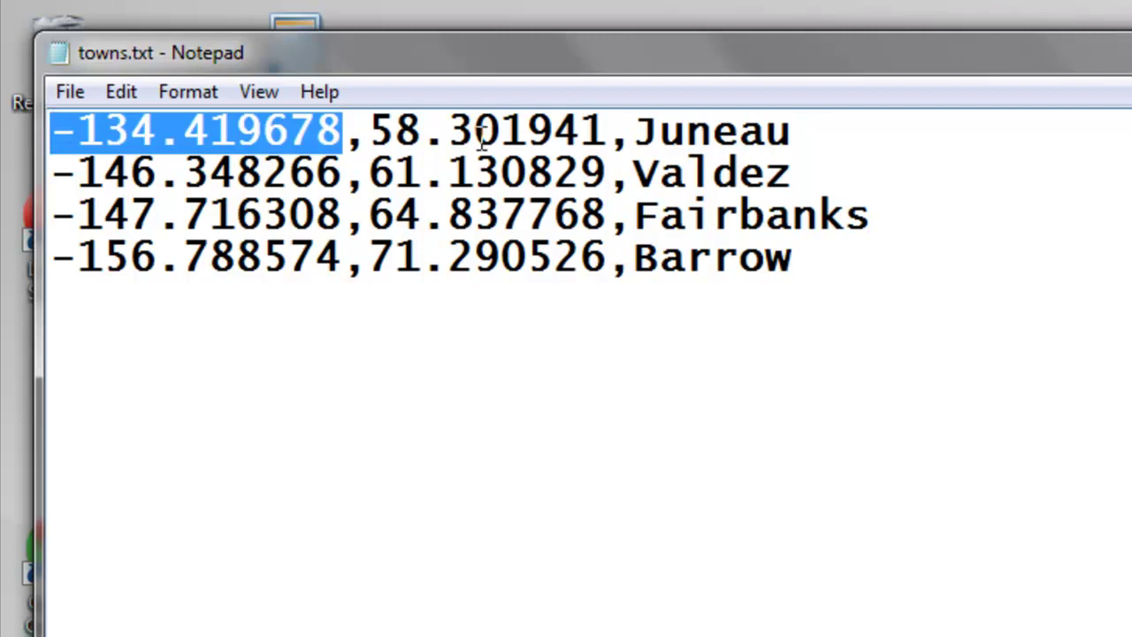
pyautogui.click(362, 131)
pyautogui.moveTo(609, 131)
pyautogui.mouseDown()
pyautogui.moveTo(377, 119)
pyautogui.moveTo(393, 131)
pyautogui.mouseUp()
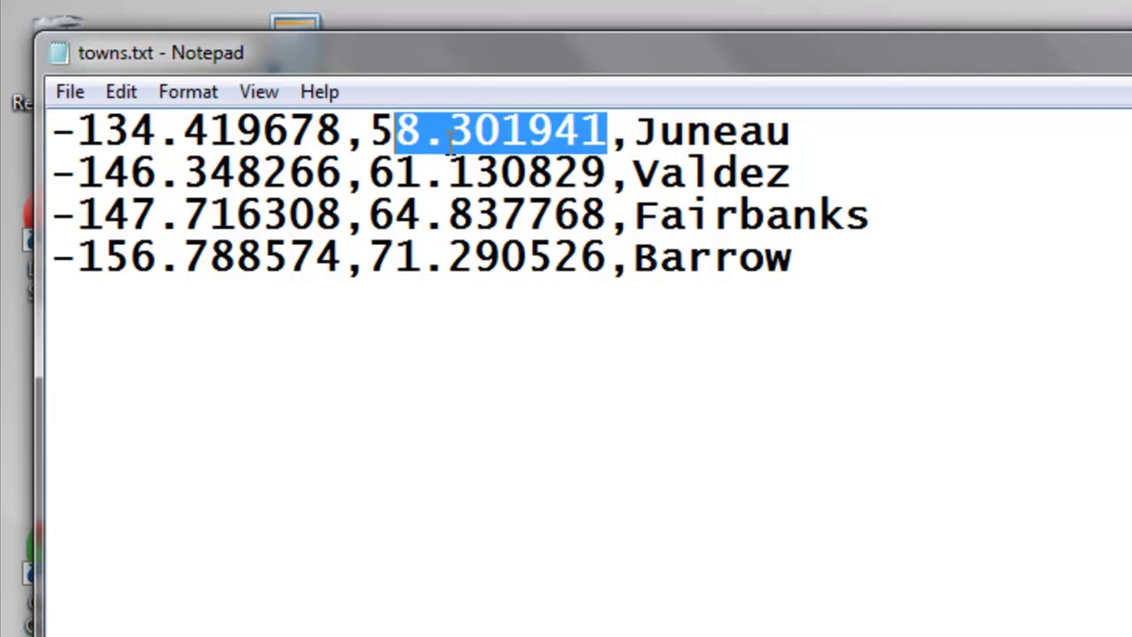
pyautogui.click(627, 132)
pyautogui.moveTo(626, 133); pyautogui.dragTo(610, 133)
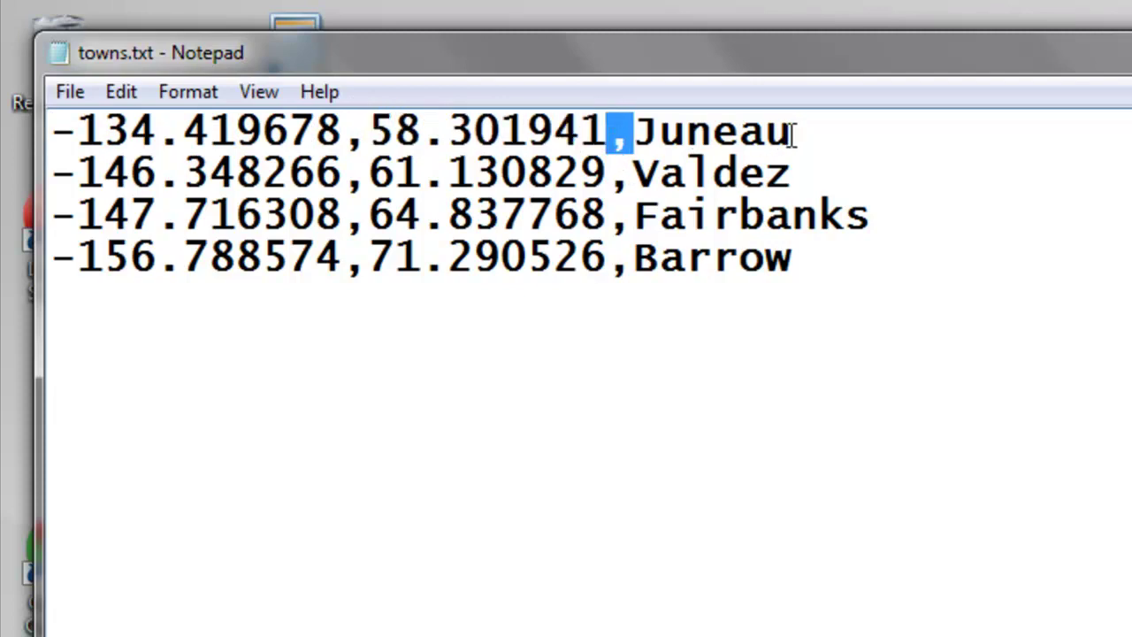
# Step: Highlight the town name Juneau, then the four town lines together
pyautogui.moveTo(791, 132); pyautogui.dragTo(644, 134)
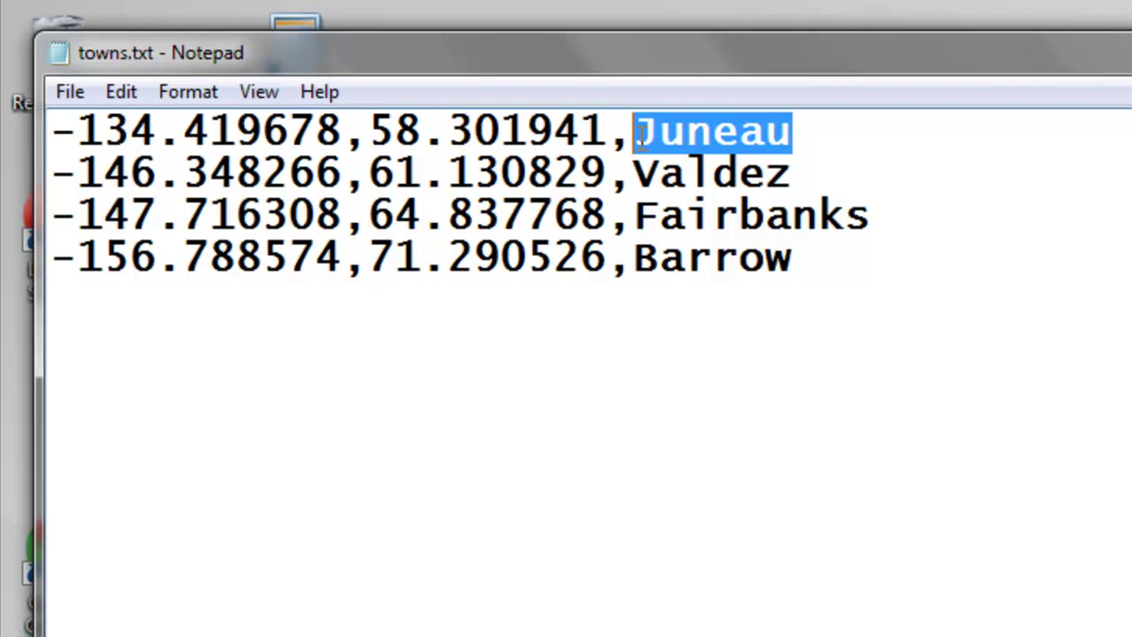
pyautogui.click(821, 259)
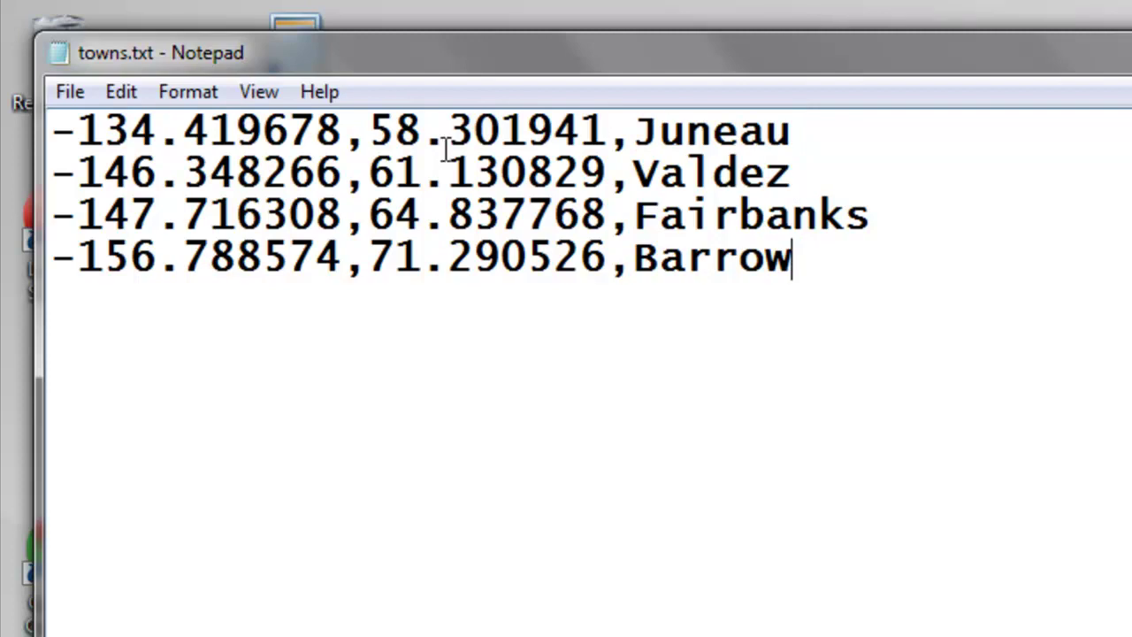
pyautogui.moveTo(55, 131)
pyautogui.mouseDown()
pyautogui.moveTo(183, 260)
pyautogui.moveTo(929, 349)
pyautogui.mouseUp()
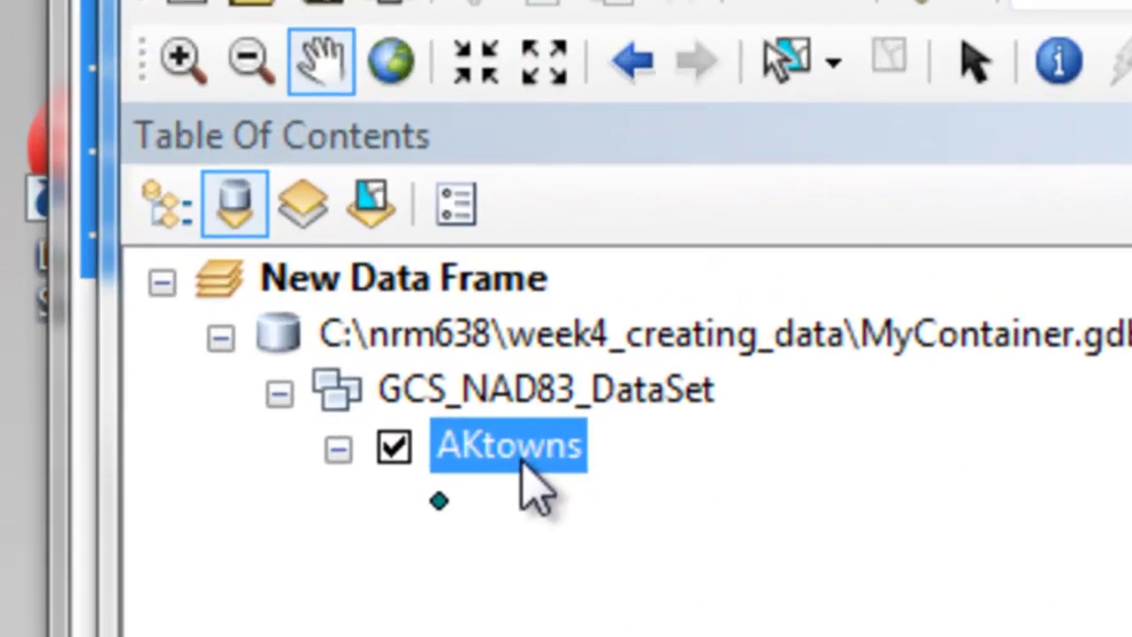
# Step: Select the AKtowns layer, then its parent GCS_NAD83_DataSet feature dataset, in the Table Of Contents
pyautogui.click(522, 460)
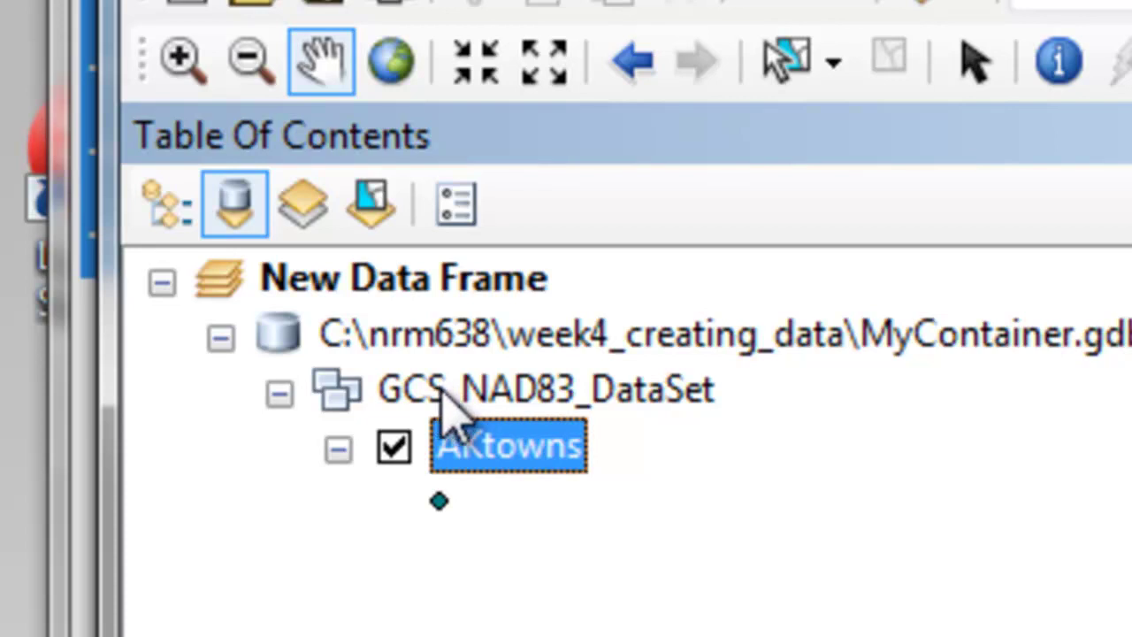
pyautogui.click(512, 403)
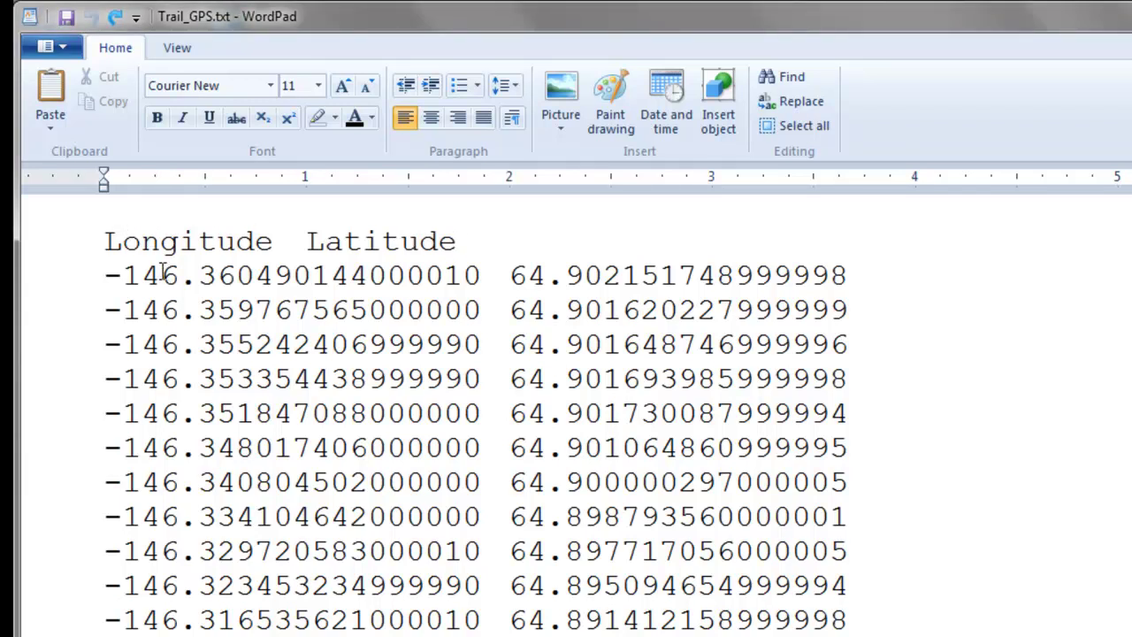
# Step: Highlight the tab separating Longitude and Latitude and point out latitude values in Trail_GPS.txt rows
pyautogui.moveTo(483, 274); pyautogui.dragTo(507, 274)
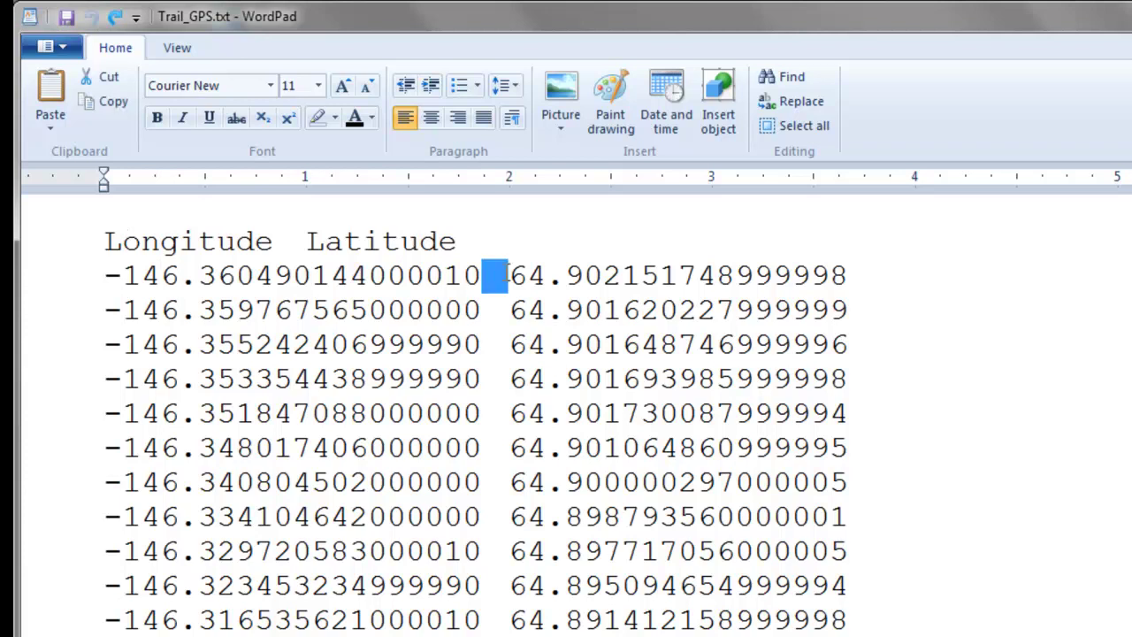
pyautogui.click(358, 275)
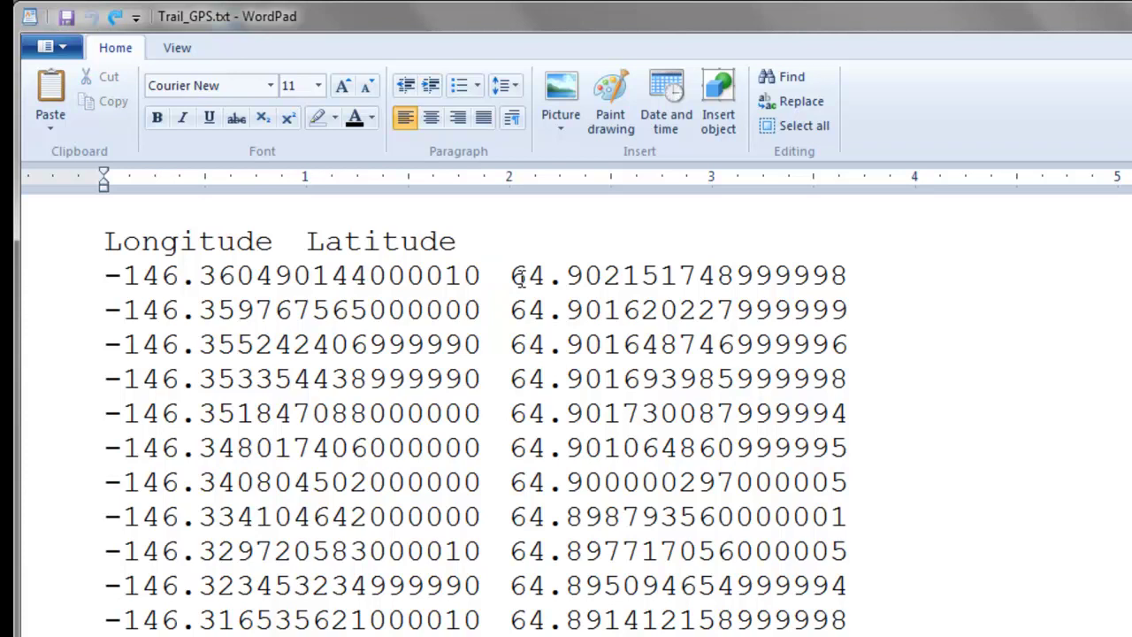
pyautogui.click(376, 310)
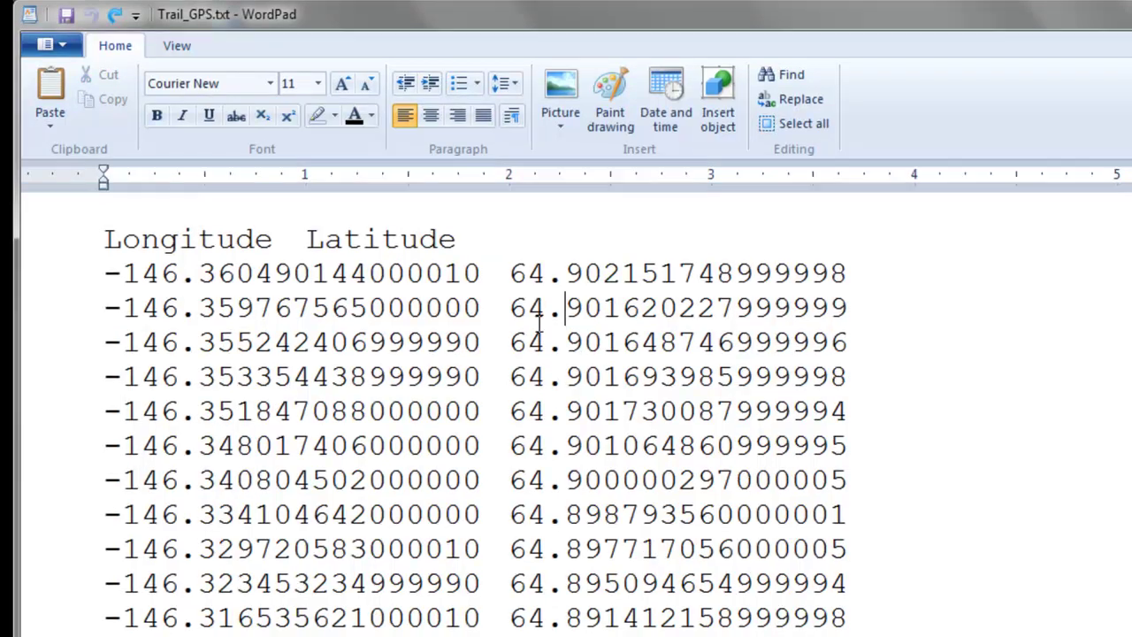
pyautogui.moveTo(292, 343); pyautogui.dragTo(309, 343)
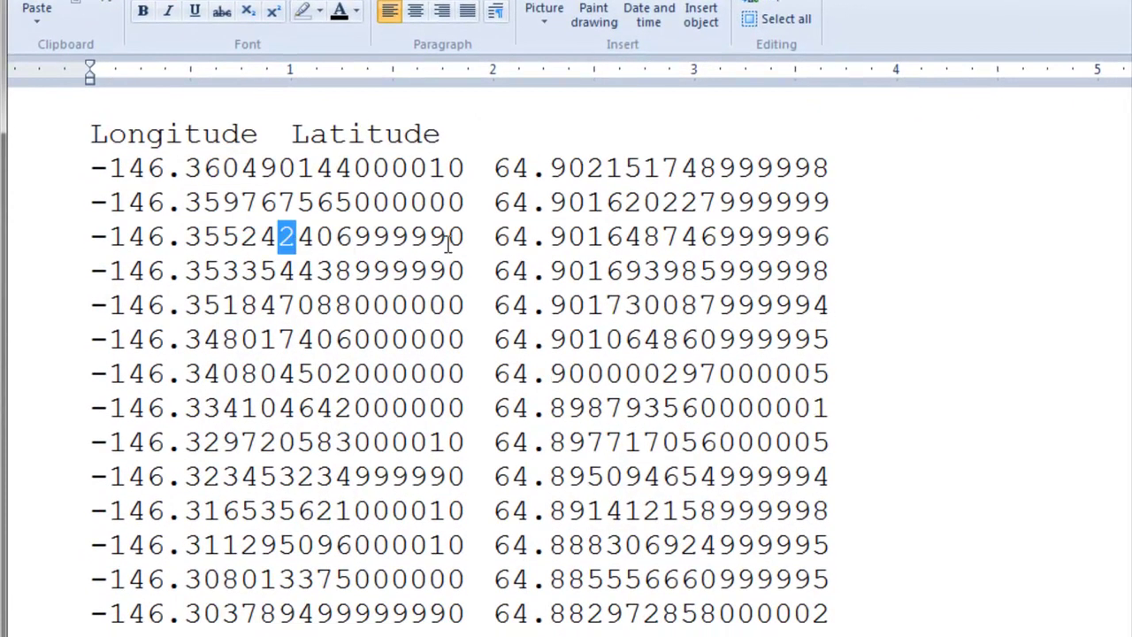
pyautogui.click(535, 235)
# Step: Scroll down through the Trail_GPS.txt coordinate rows and back up
pyautogui.scroll(-1, 536, 231)
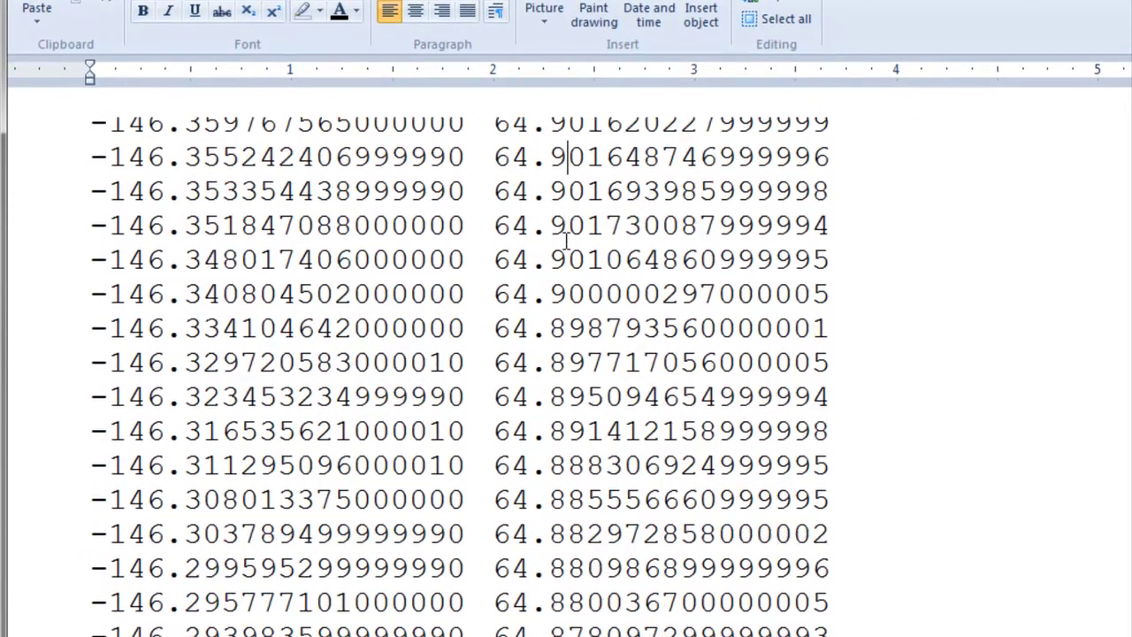
pyautogui.scroll(-5, 536, 230)
pyautogui.scroll(-5, 538, 225)
pyautogui.scroll(-4, 535, 226)
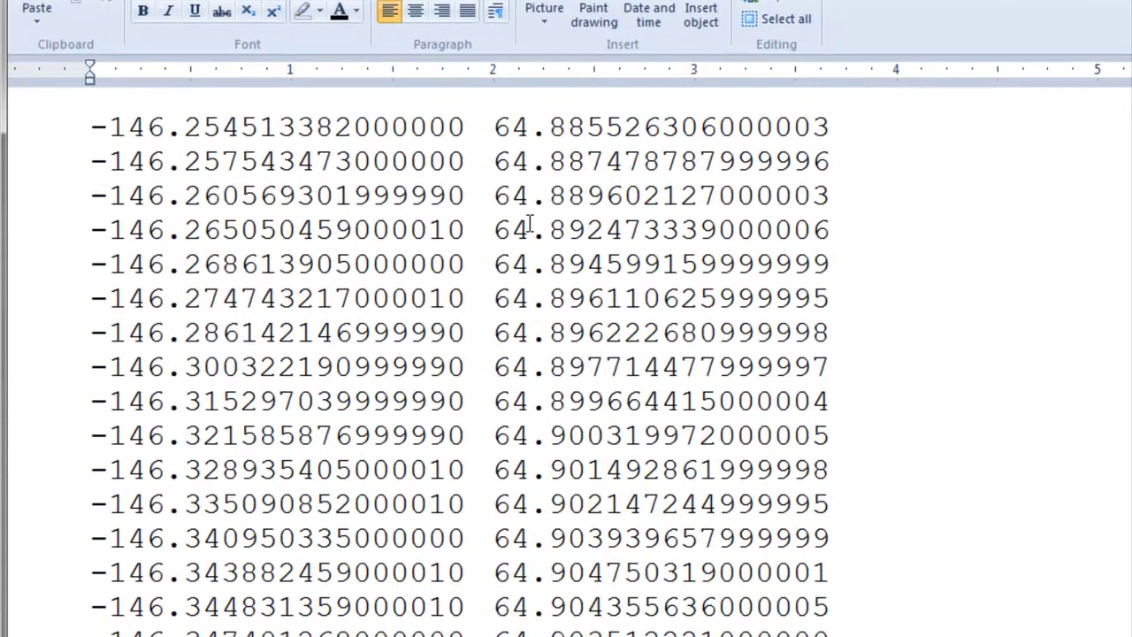
pyautogui.scroll(8, 529, 224)
pyautogui.scroll(3, 529, 223)
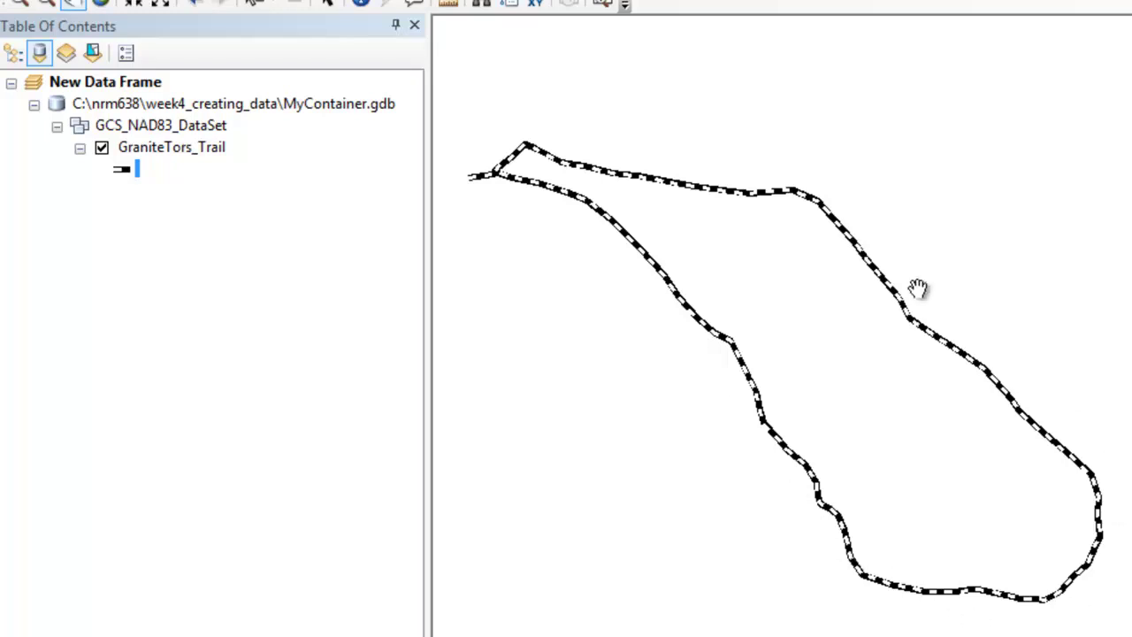
# Step: Open and widen the GraniteTors_Trail attribute table, then select its Trail_Name 'Granite Tors Trail' field
pyautogui.rightClick(163, 148)
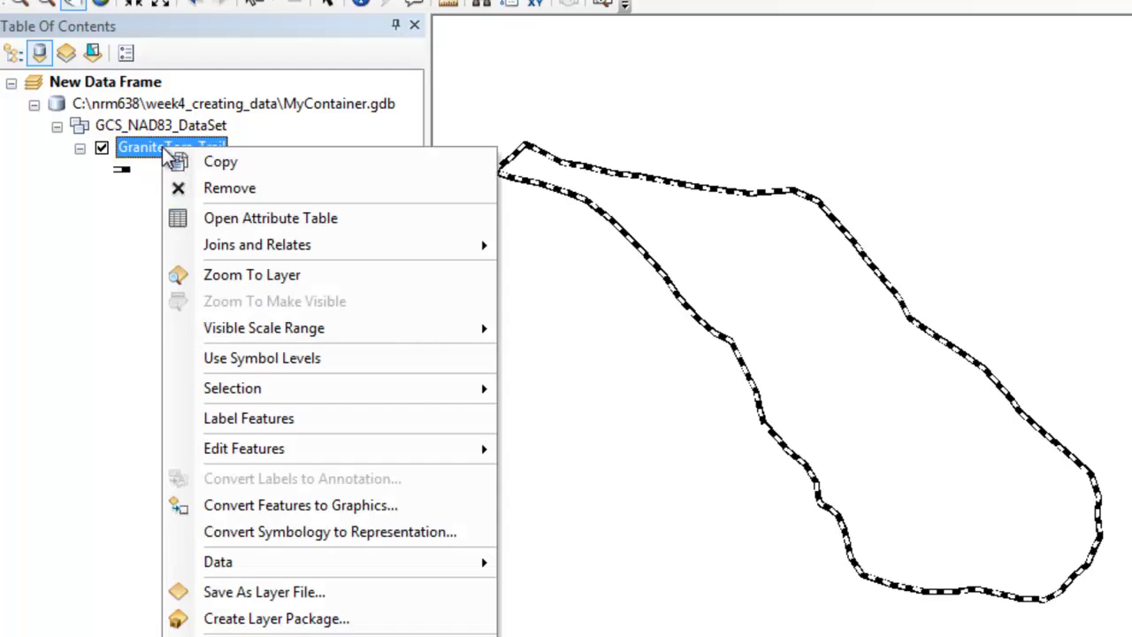
pyautogui.click(216, 218)
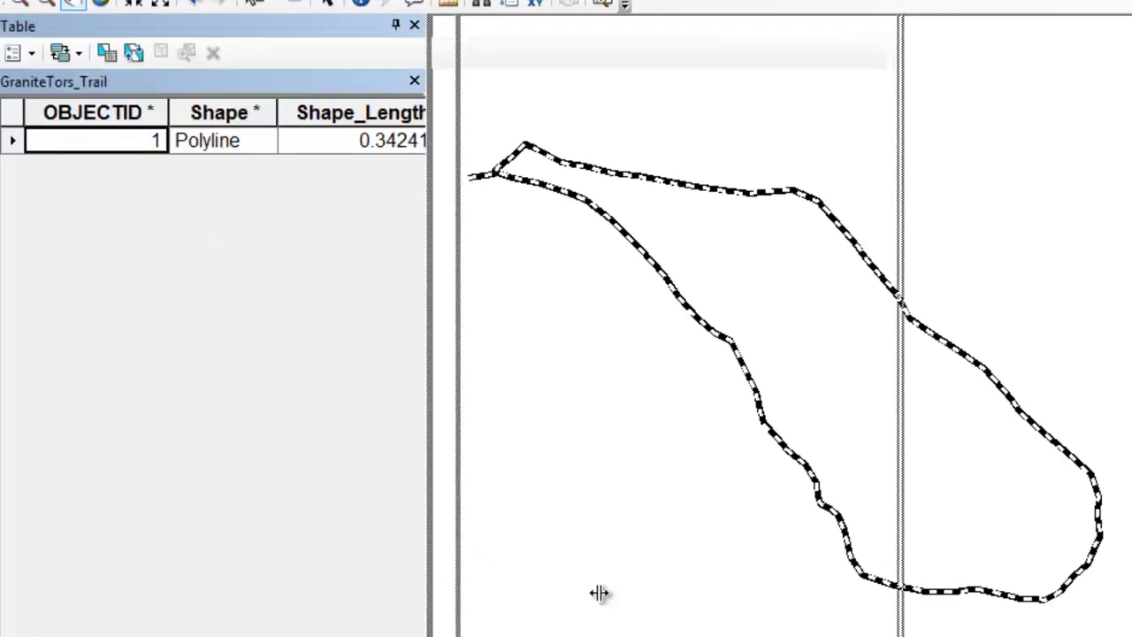
pyautogui.moveTo(429, 560); pyautogui.dragTo(1120, 405)
pyautogui.click(901, 293)
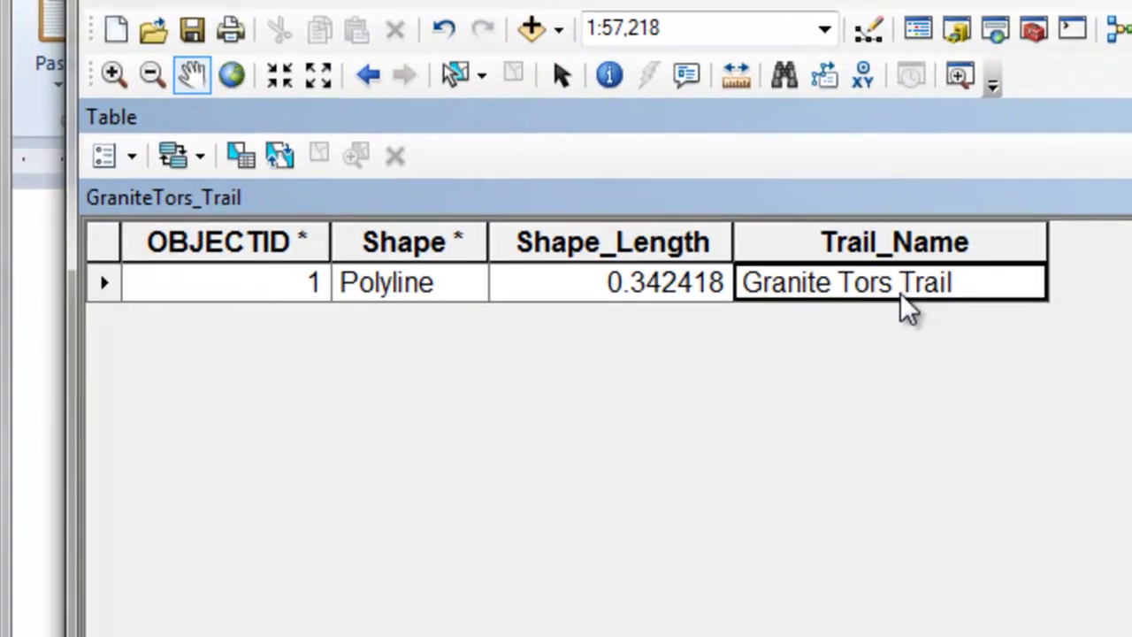
pyautogui.click(828, 240)
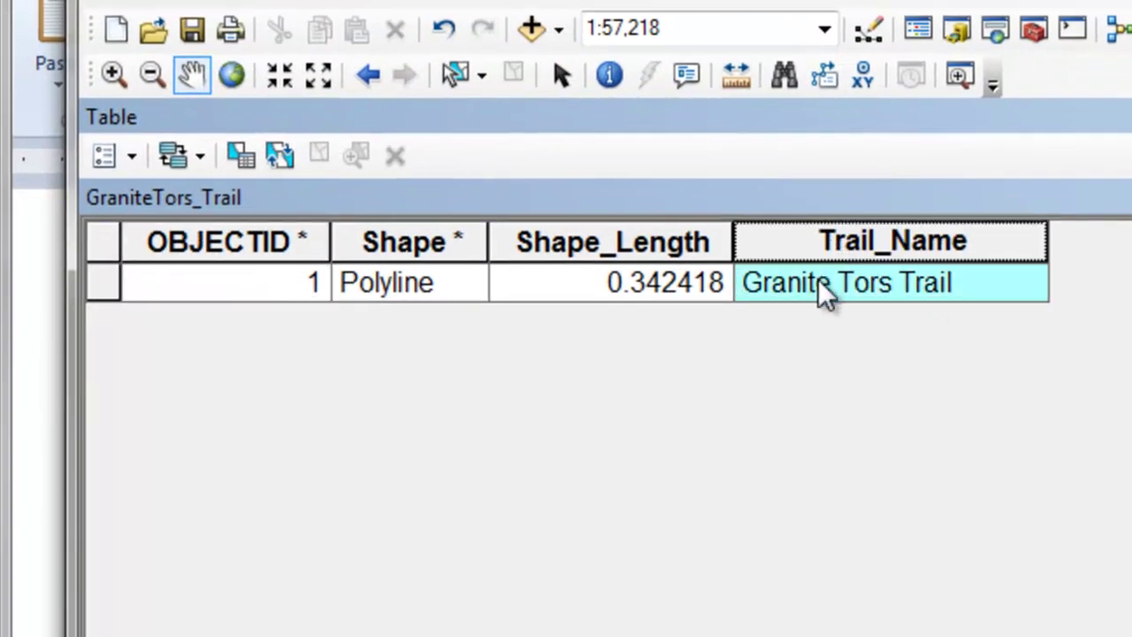
pyautogui.click(823, 292)
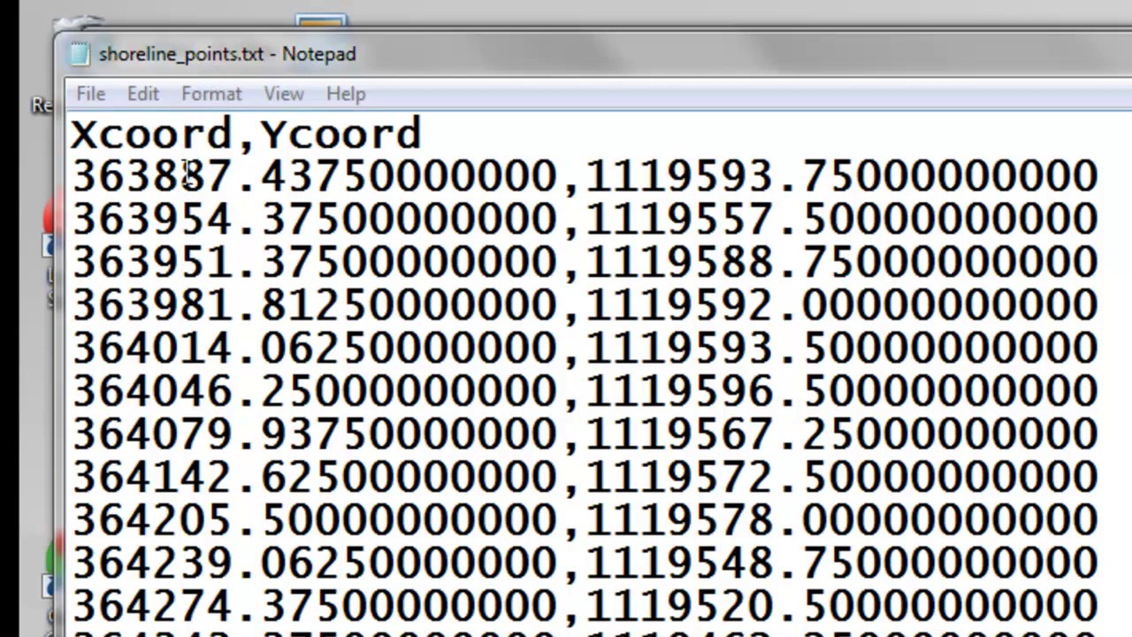
pyautogui.moveTo(558, 176); pyautogui.dragTo(69, 173)
pyautogui.moveTo(1107, 181); pyautogui.dragTo(586, 174)
pyautogui.click(504, 174)
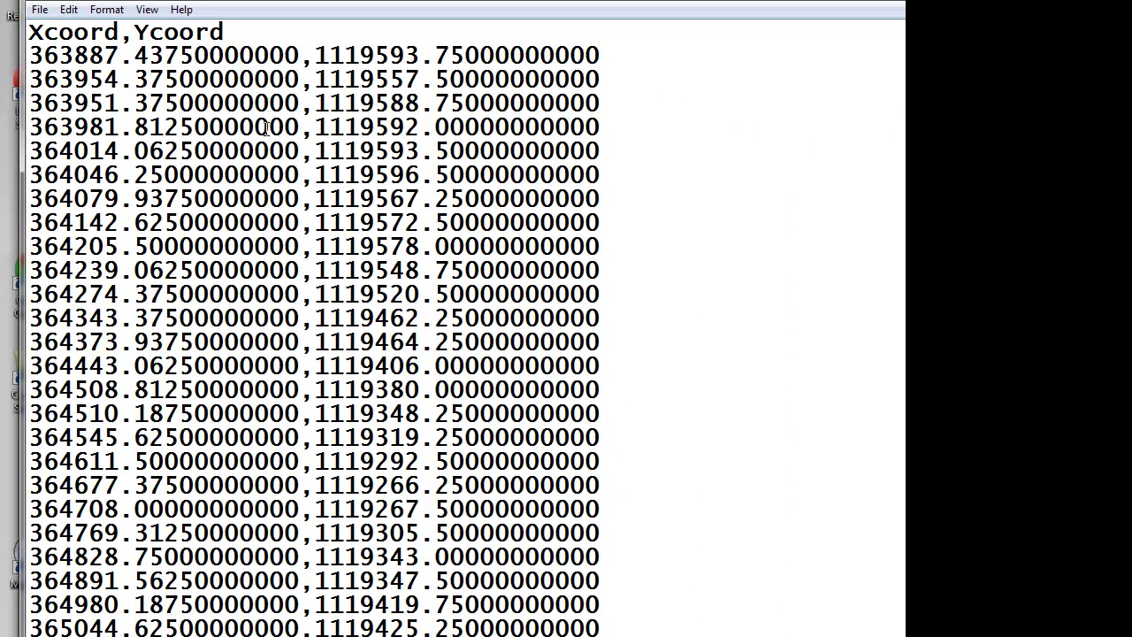
pyautogui.click(257, 174)
pyautogui.click(72, 150)
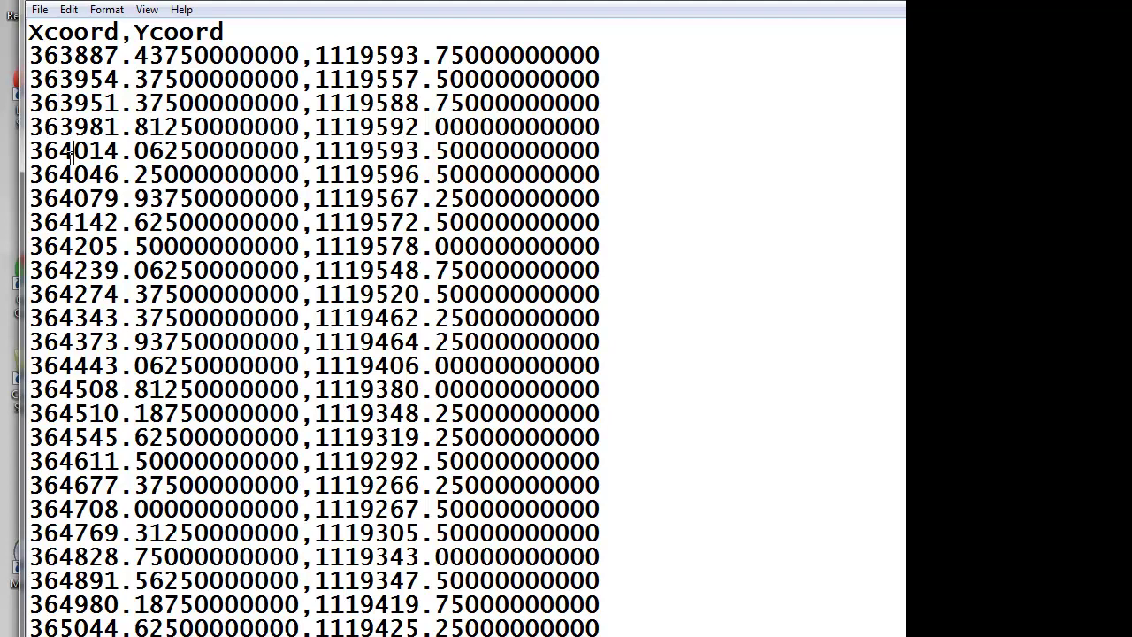